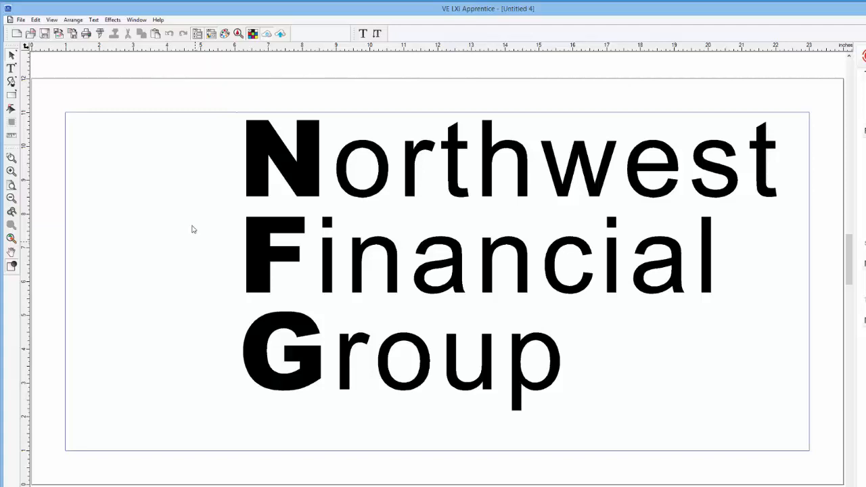
- Select the large initials N, F and G and bring up the alignment options
left_click_drag(214, 131, 289, 365)
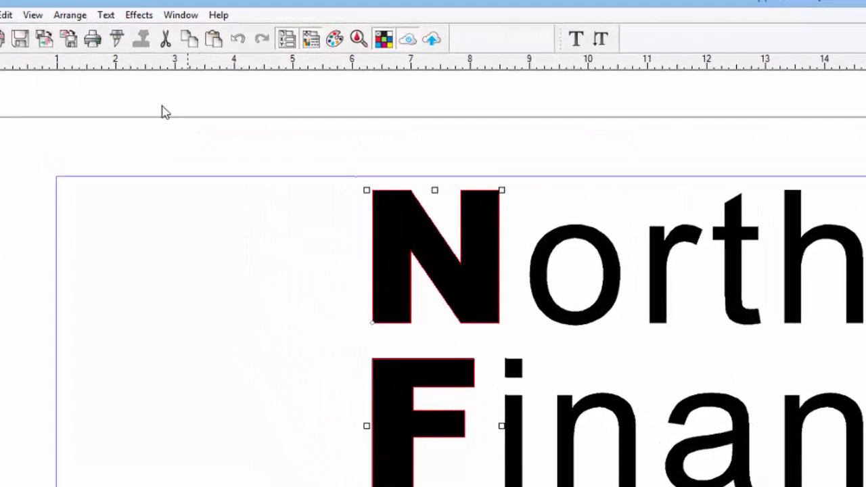
left_click(69, 15)
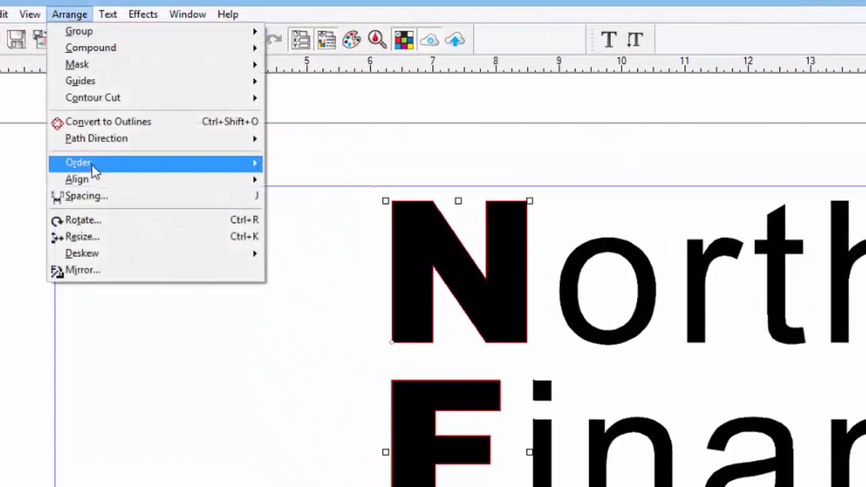
mouse_move(127, 189)
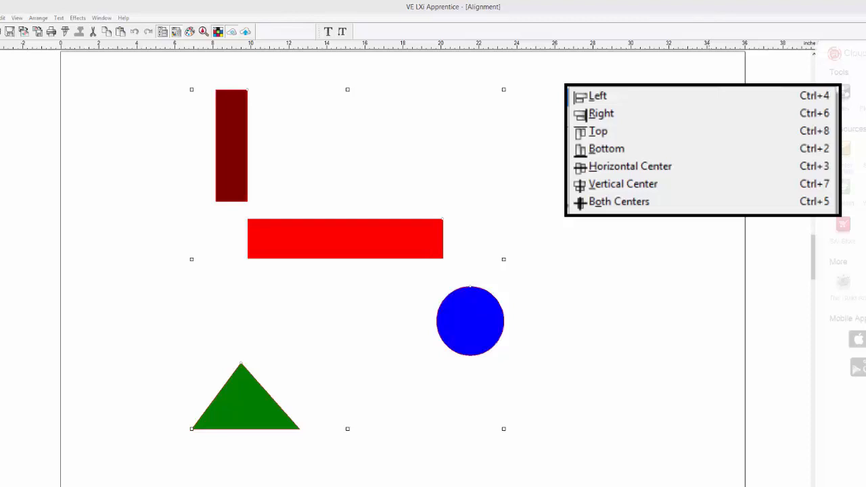
- Try aligning the four selected shapes by their left edges and by their right edges, undoing each alignment
left_click(606, 101)
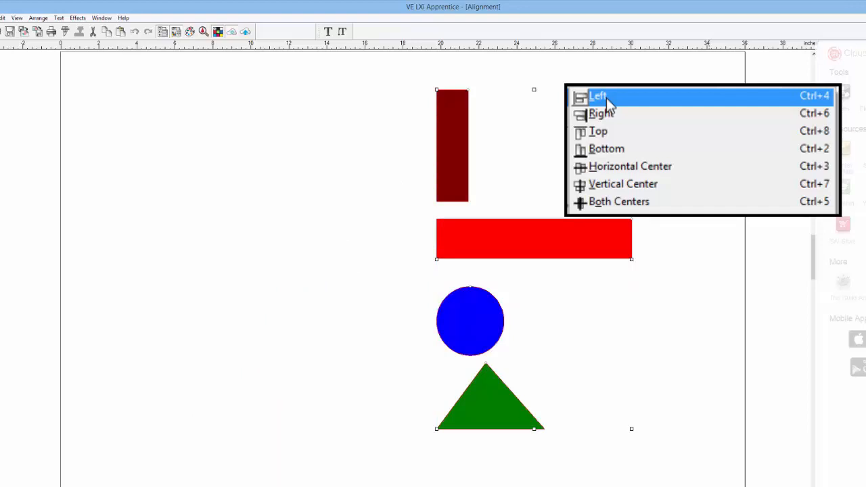
key("ctrl+z")
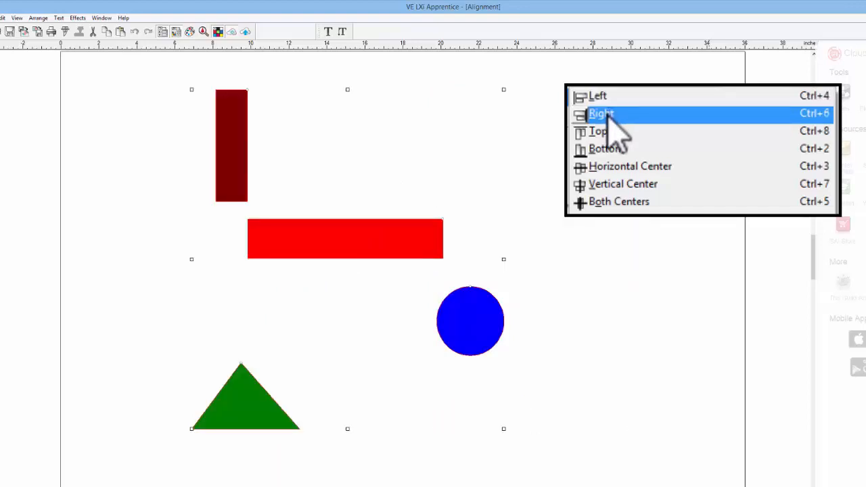
left_click(607, 116)
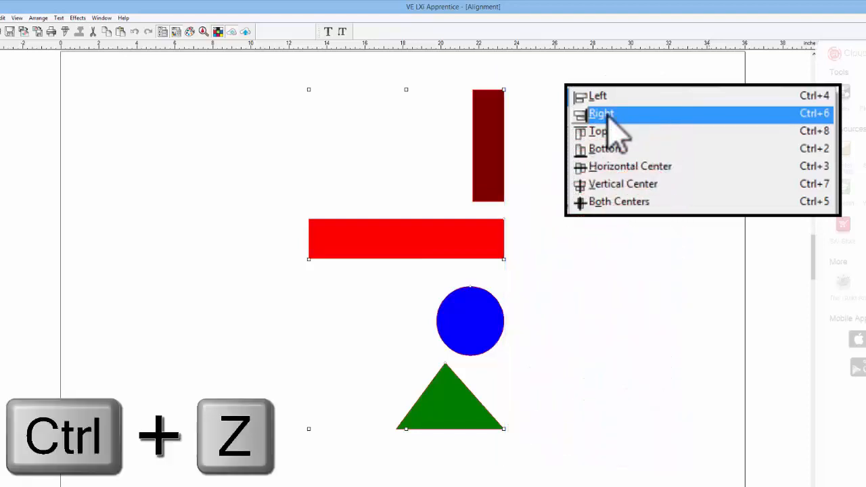
key("ctrl+z")
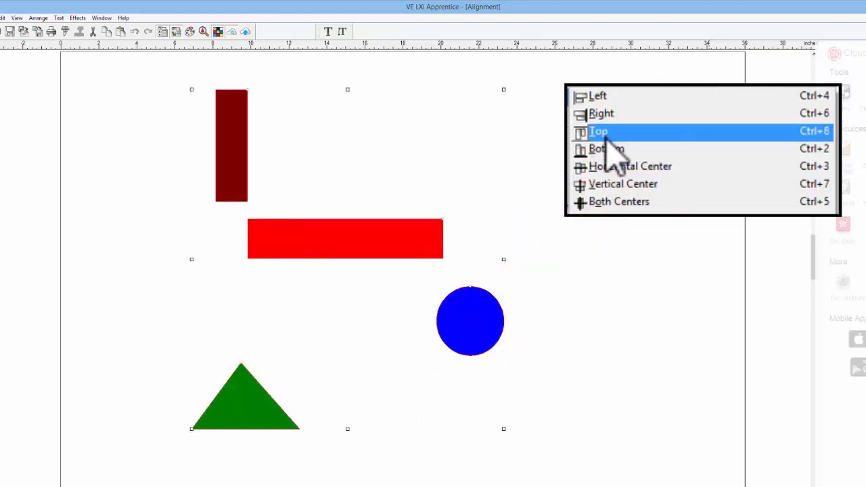
- Try aligning the four shapes by their top edges and by their bottom edges, undoing each alignment
left_click(606, 137)
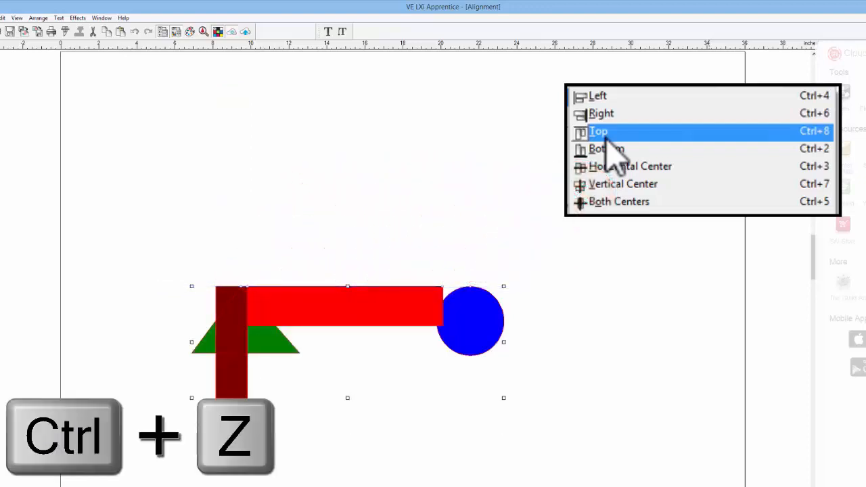
key("ctrl+z")
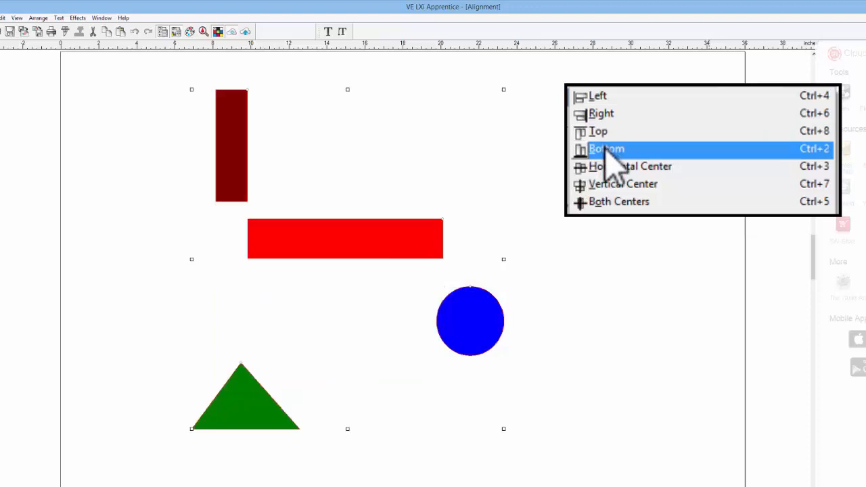
left_click(606, 150)
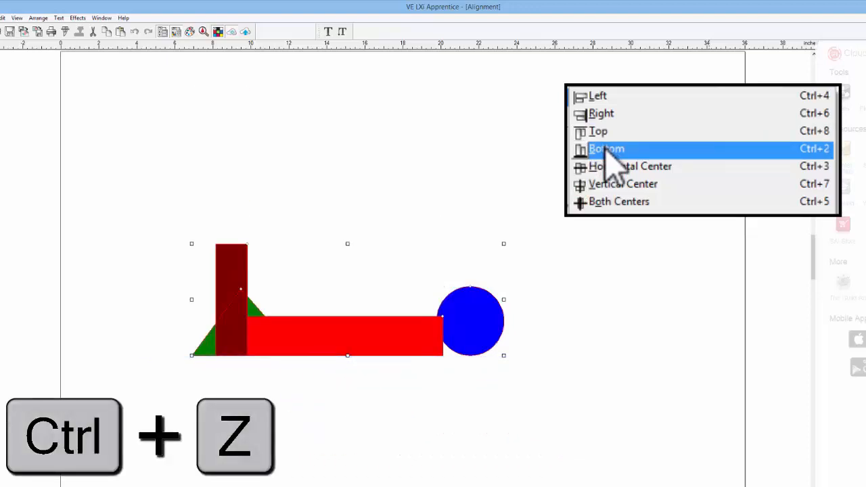
key("ctrl+z")
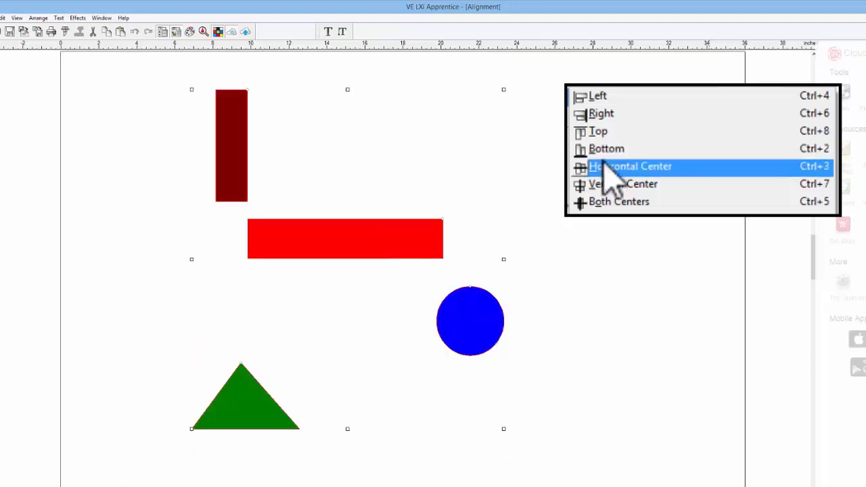
- Try aligning the four shapes by Horizontal Center and by Vertical Center, undoing each alignment
left_click(605, 170)
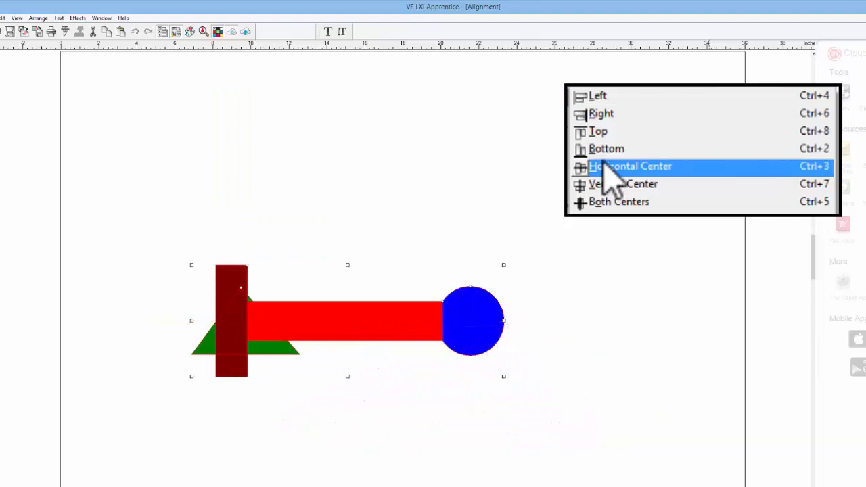
key("ctrl+z")
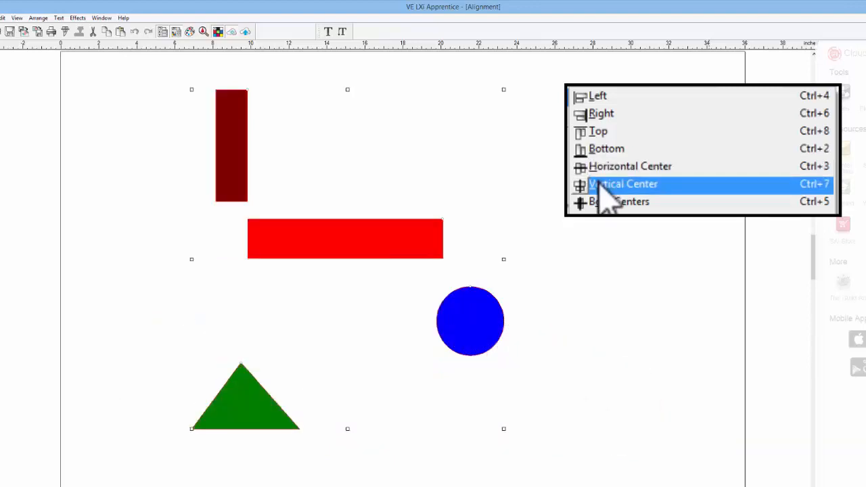
left_click(599, 184)
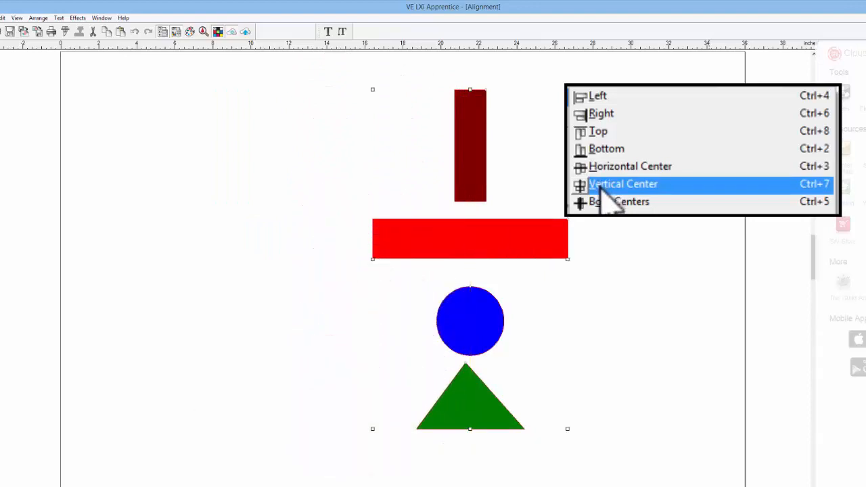
key("ctrl+z")
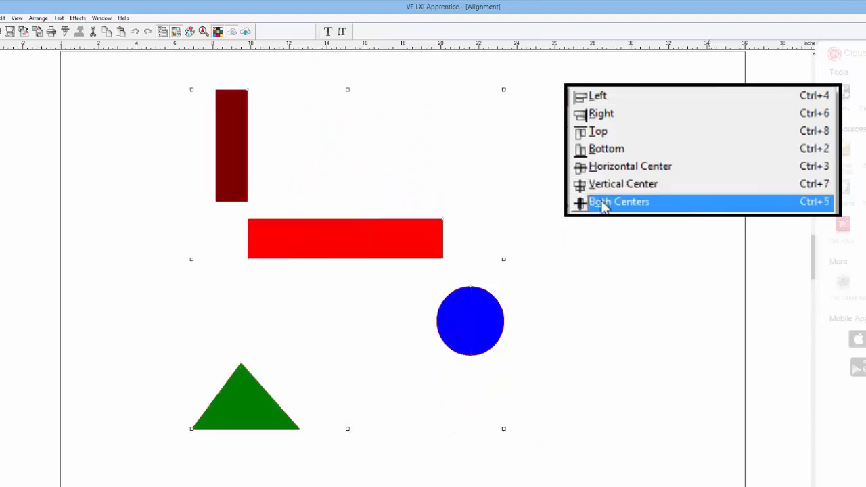
- Align the two rectangles, the circle and the triangle with each other by Both Centers
left_click(603, 203)
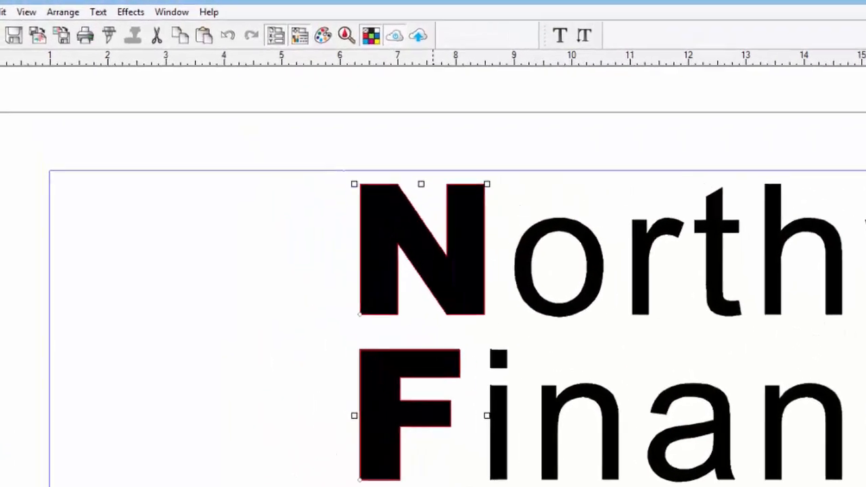
- Align the selected initials N, F and G with each other by Vertical Center
left_click(41, 4)
mouse_move(89, 115)
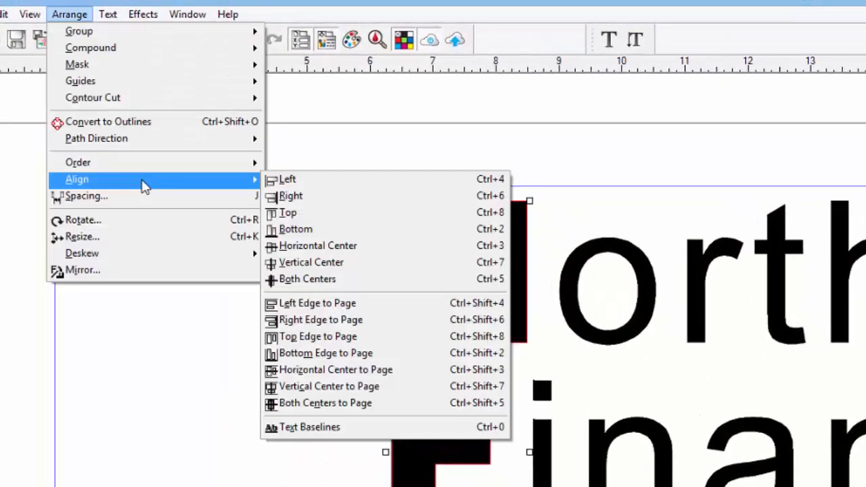
left_click(301, 267)
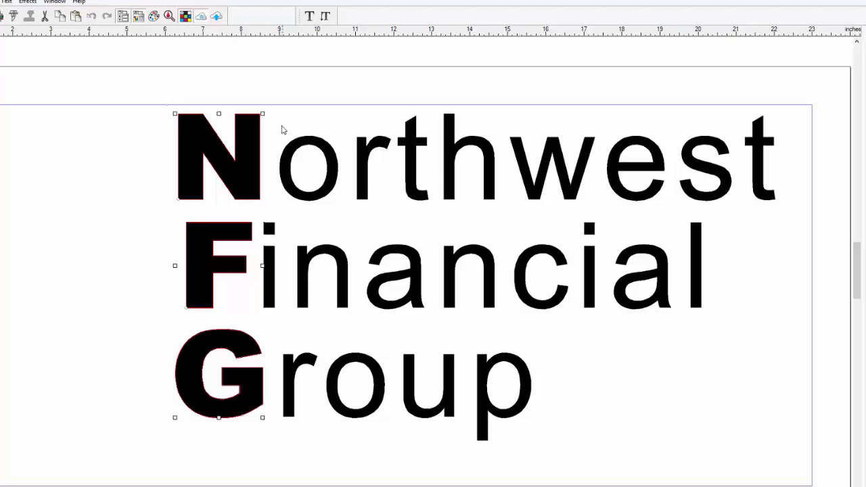
- Join the separate letters of "orthwest" into one text object and check that they select as a unit
left_click_drag(290, 120, 791, 182)
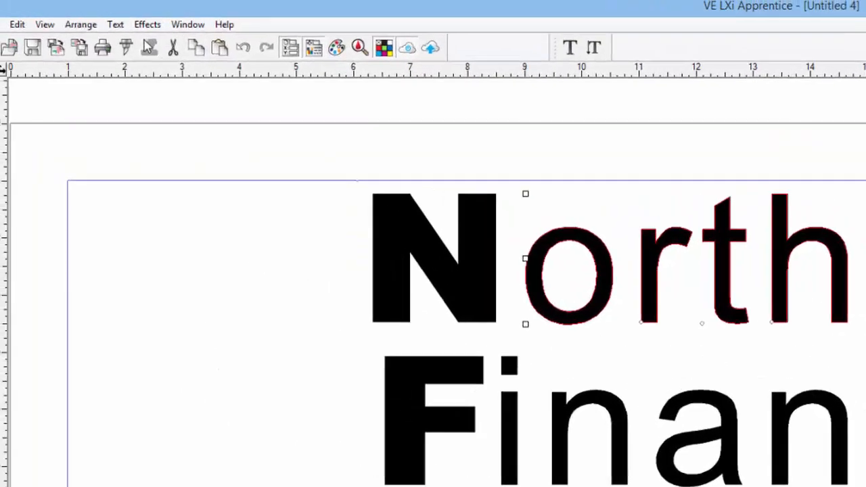
left_click(114, 27)
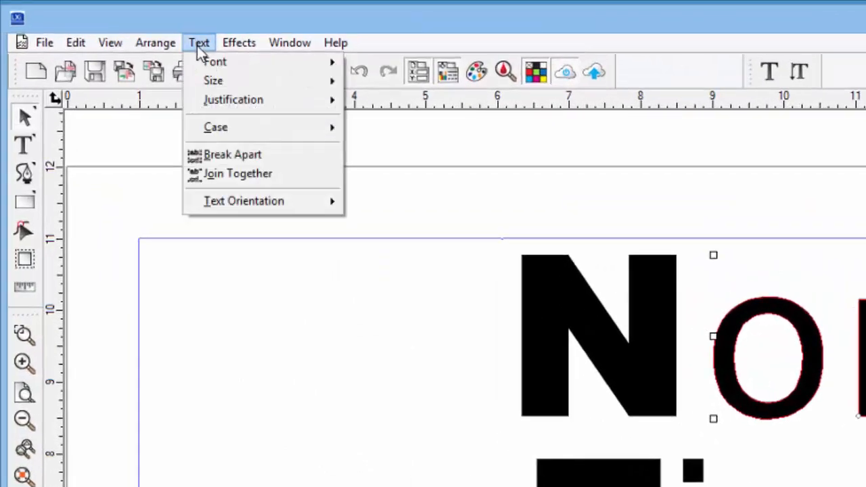
left_click(225, 175)
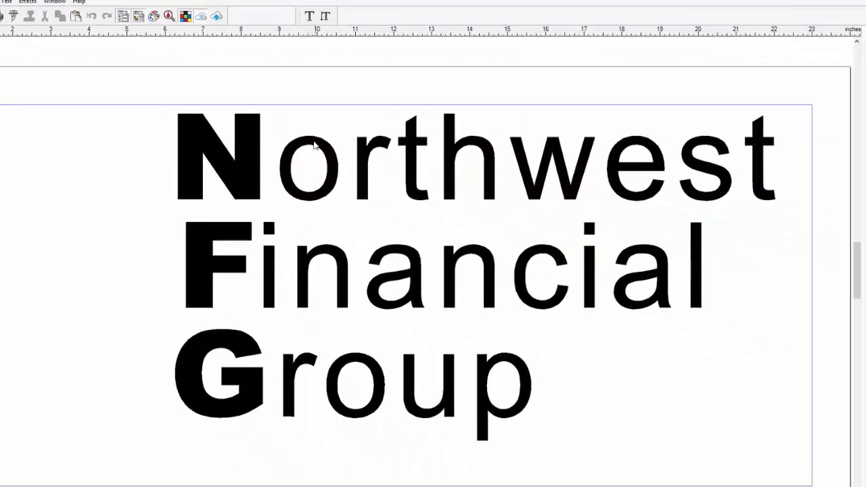
left_click(314, 144)
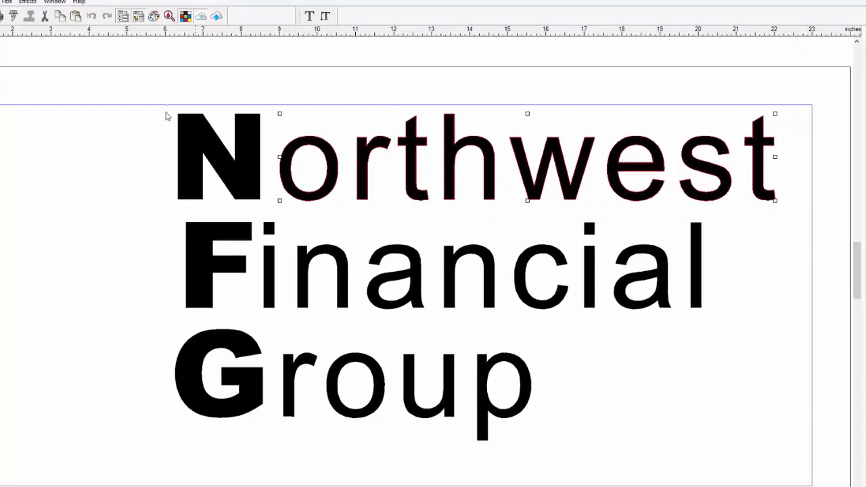
left_click(143, 117)
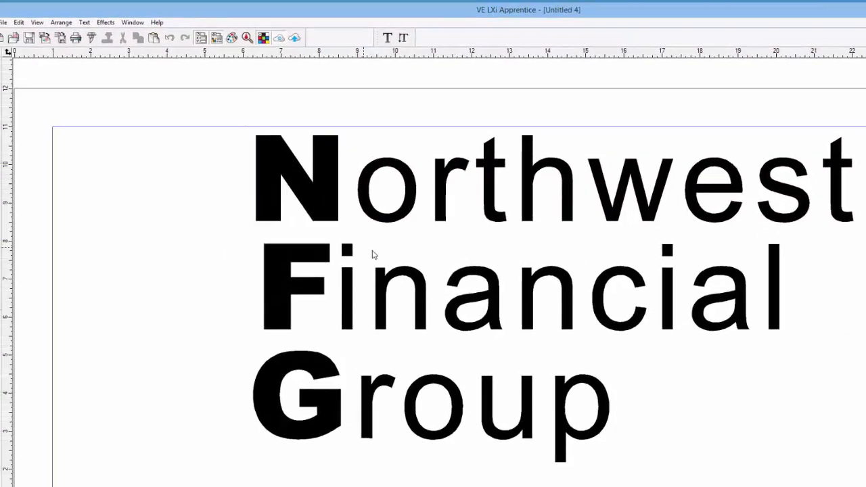
- Join the separate letters of "inancial" into one text object and those of "roup" into another
left_click_drag(338, 266, 811, 300)
left_click(84, 22)
left_click(100, 91)
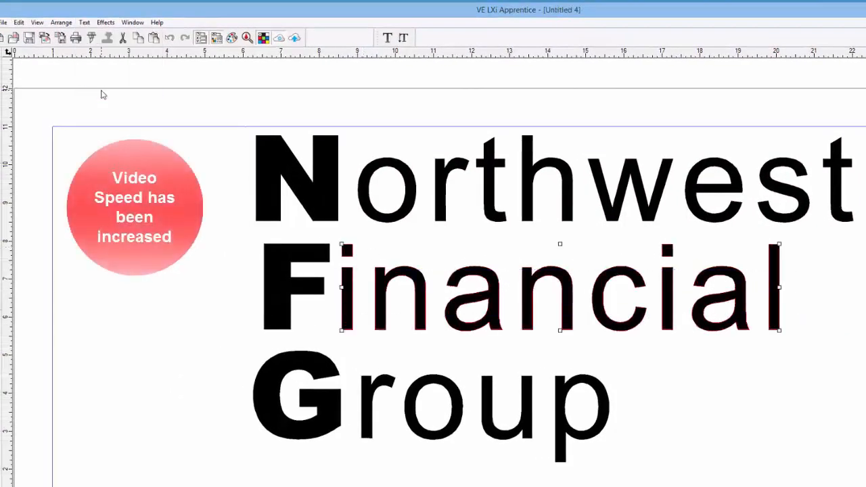
left_click_drag(446, 413, 392, 410)
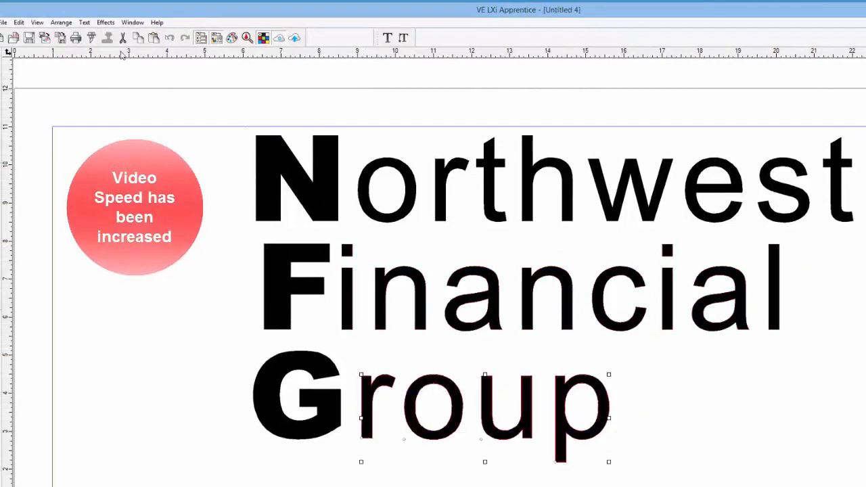
left_click(84, 23)
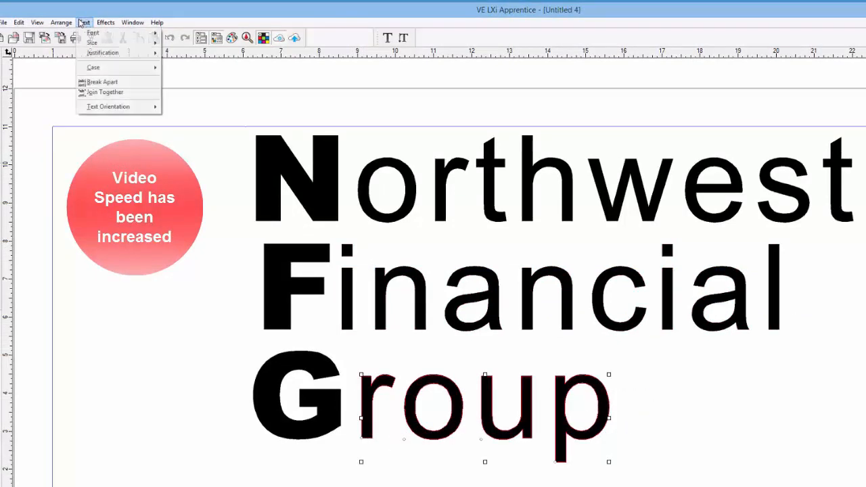
left_click(101, 92)
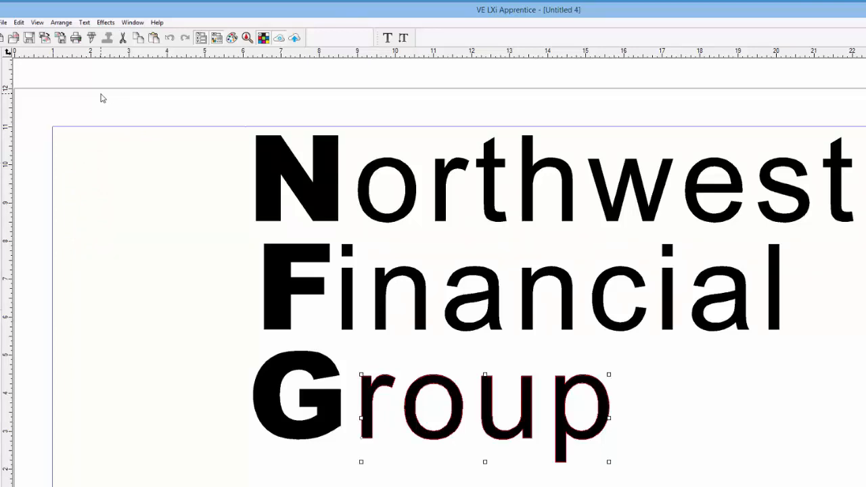
- Align the joined texts "orthwest", "inancial" and "roup" with each other by their left edges
left_click_drag(387, 144, 407, 333)
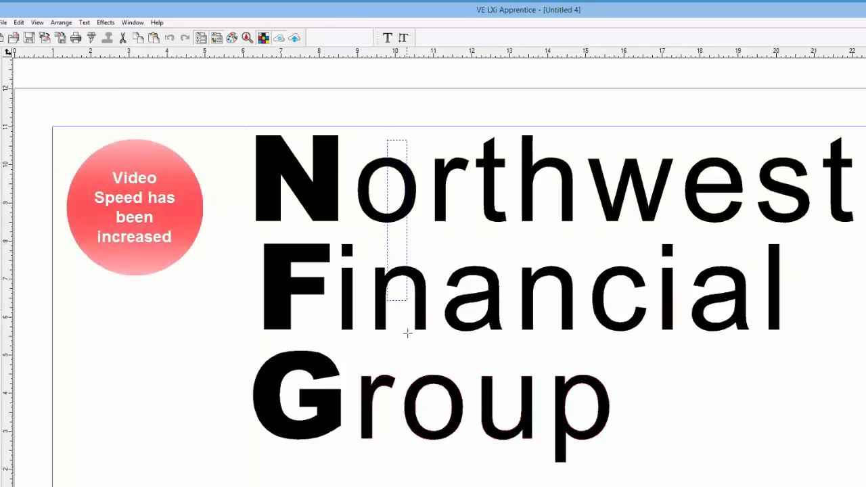
left_click_drag(428, 423, 441, 436)
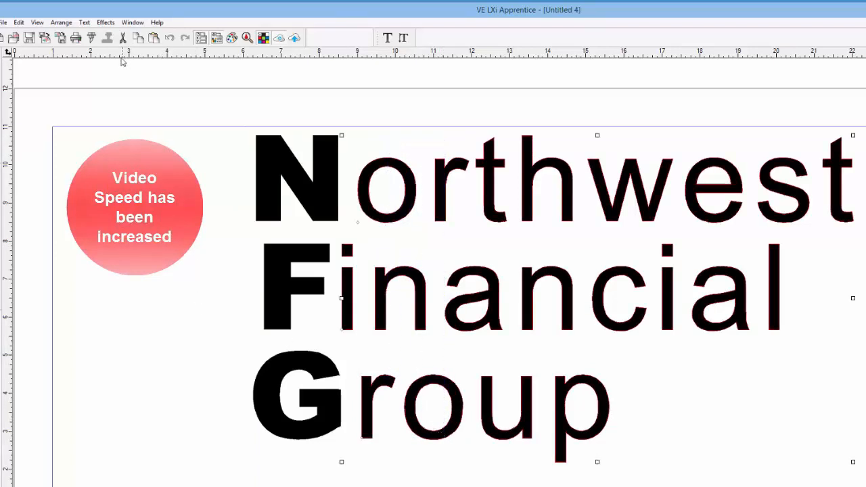
left_click(61, 22)
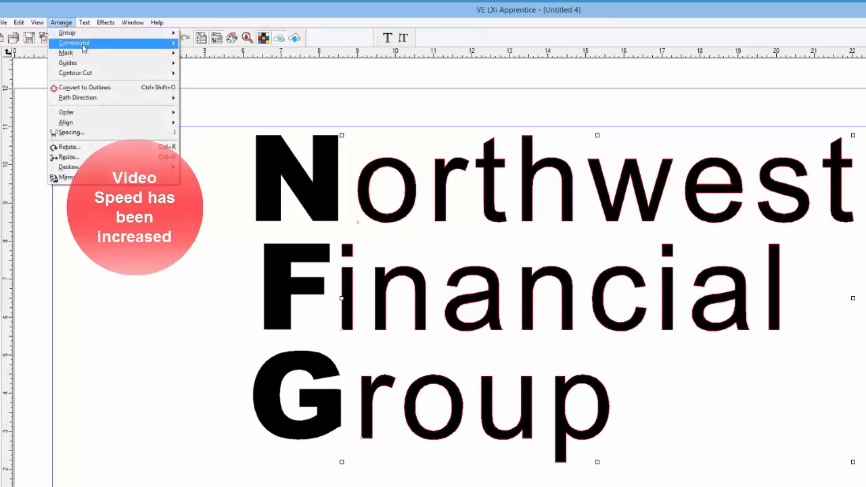
mouse_move(102, 127)
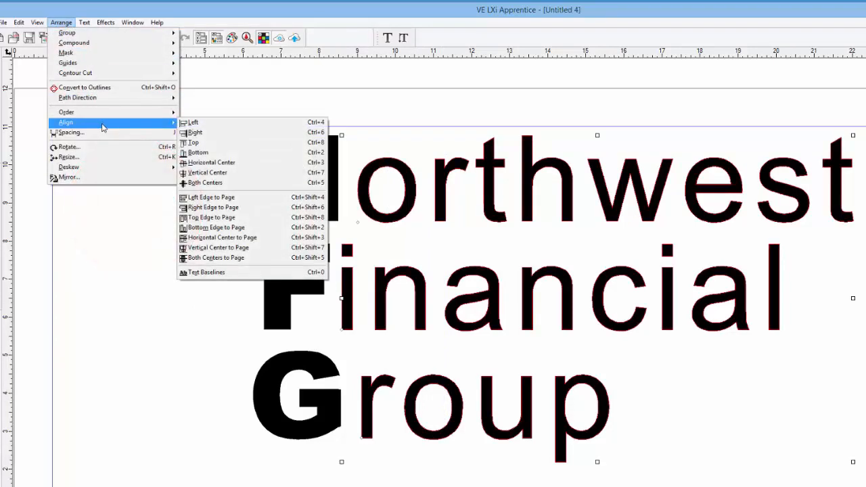
left_click(191, 124)
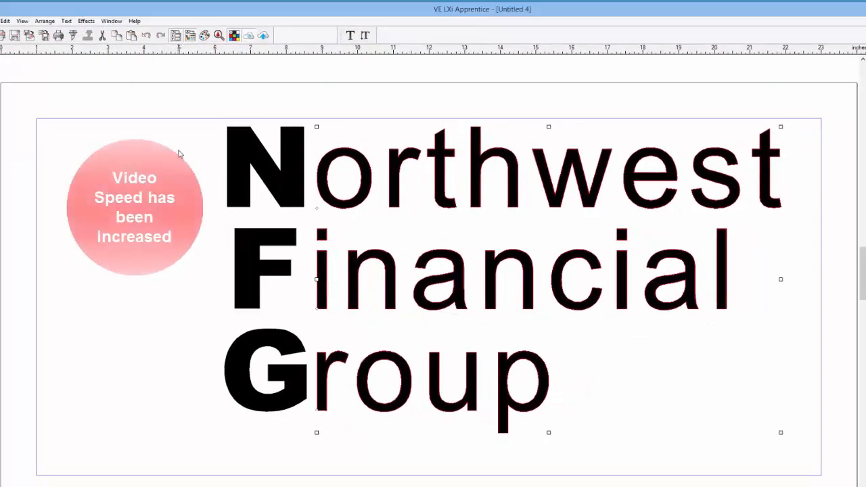
- Add the initials N, F and G to the selected words and move the whole company name slightly down and to the right
left_click(284, 183, "shift")
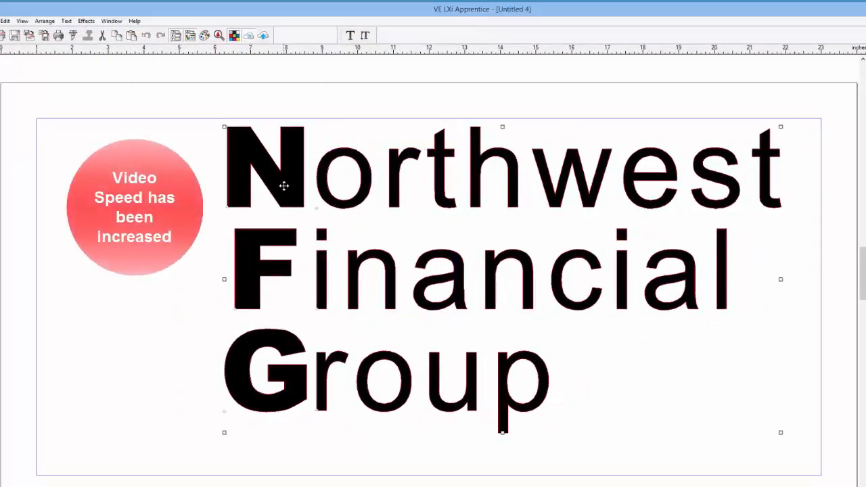
left_click_drag(285, 183, 307, 198)
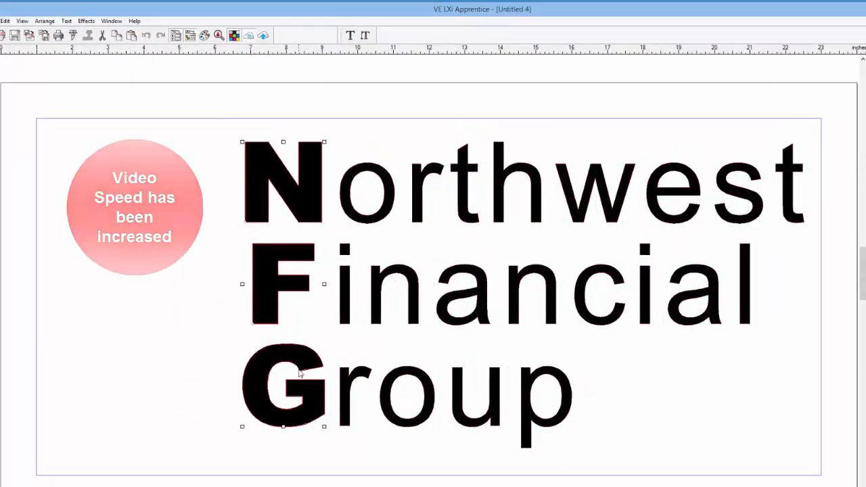